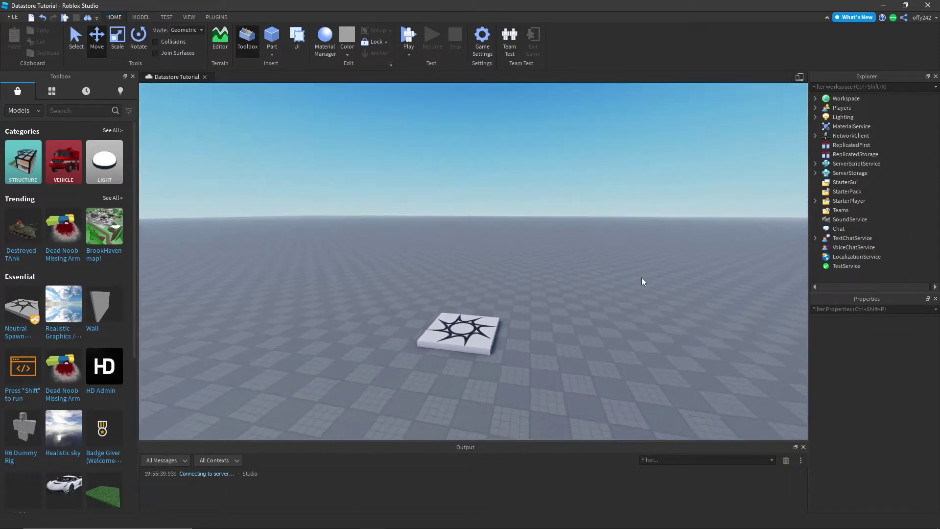
# Step: Tilt the view slightly and bring up the Plugins ribbon with the DataStorer tool
pyautogui.moveTo(642, 278); pyautogui.dragTo(642, 277, button='right')
pyautogui.click(216, 18)
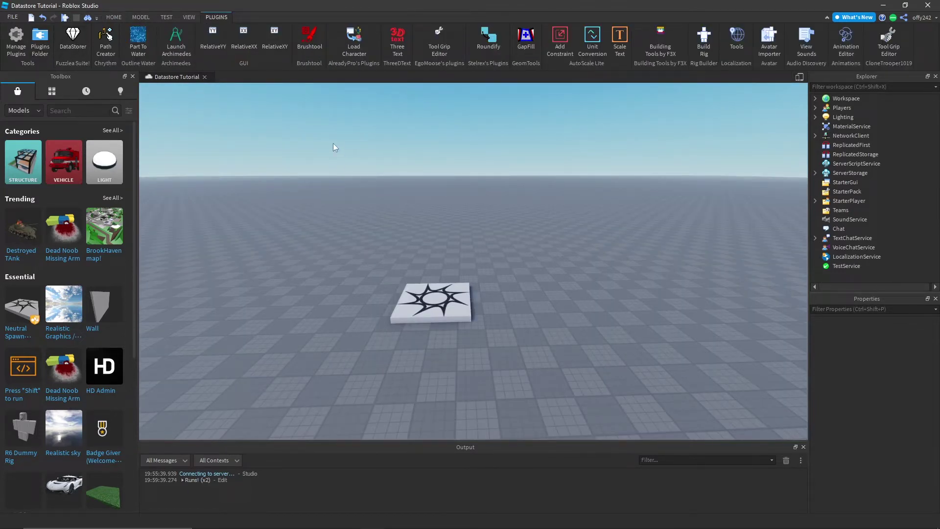
# Step: Create a Folder datastore named leaderstats in DataStorer and insert its script
pyautogui.click(75, 50)
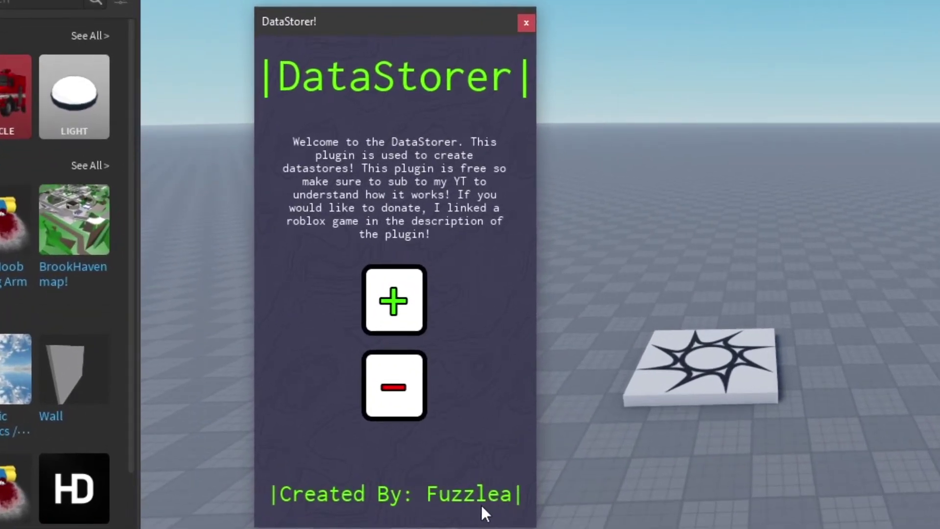
pyautogui.moveTo(316, 22); pyautogui.dragTo(264, 1)
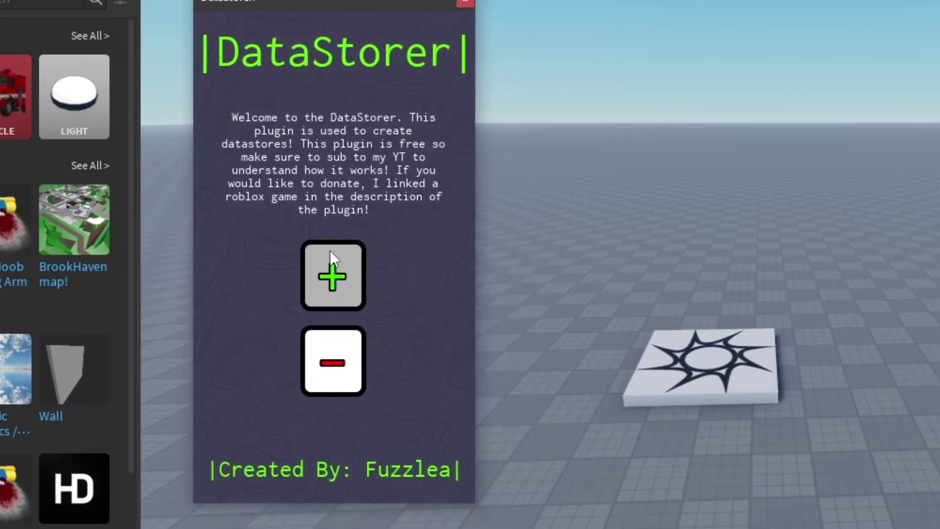
pyautogui.click(345, 272)
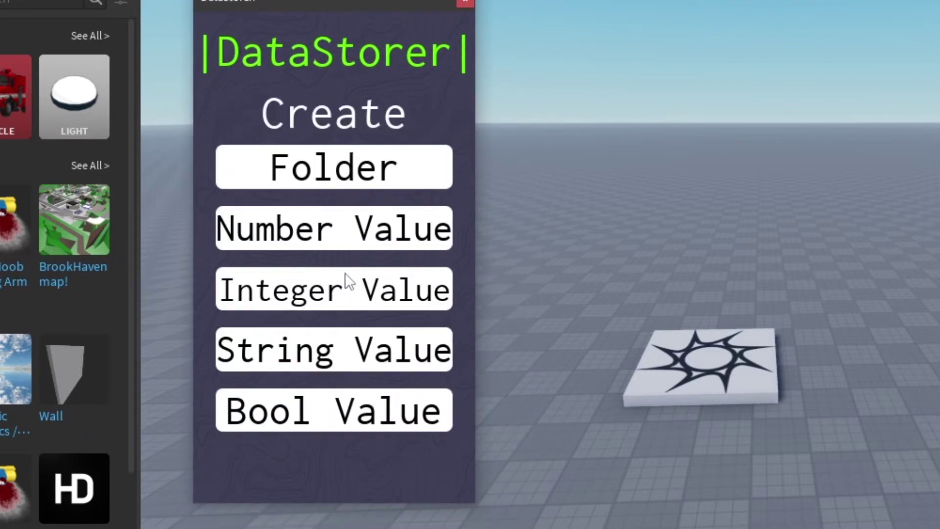
pyautogui.click(316, 179)
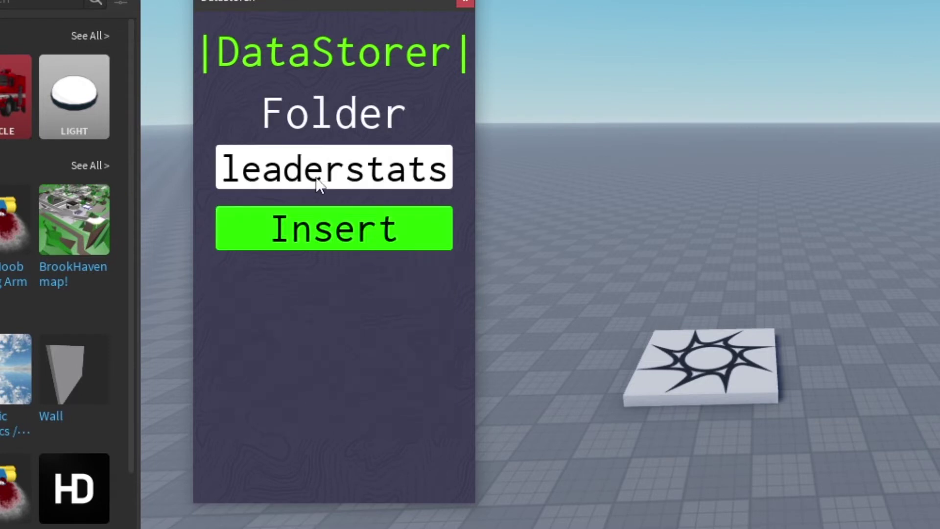
pyautogui.click(317, 184)
pyautogui.write('l')
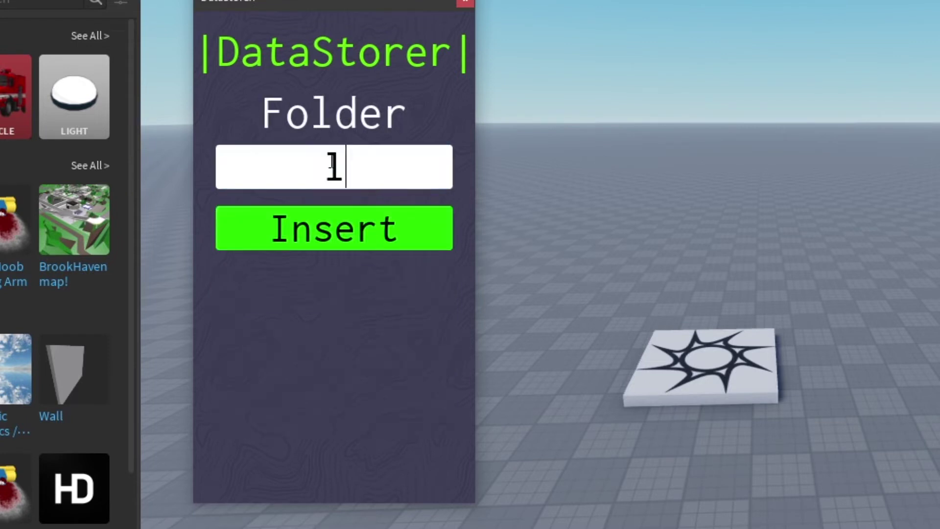
pyautogui.write('eaderstats')
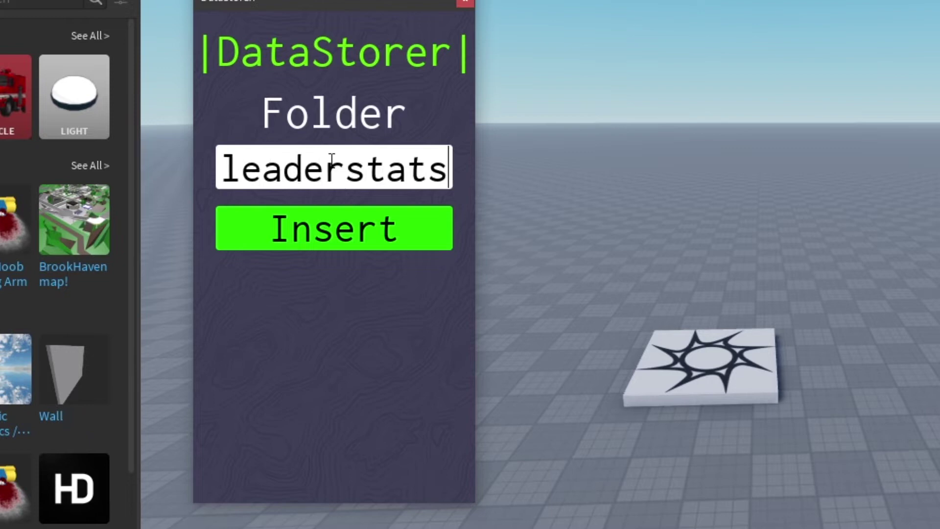
pyautogui.click(333, 233)
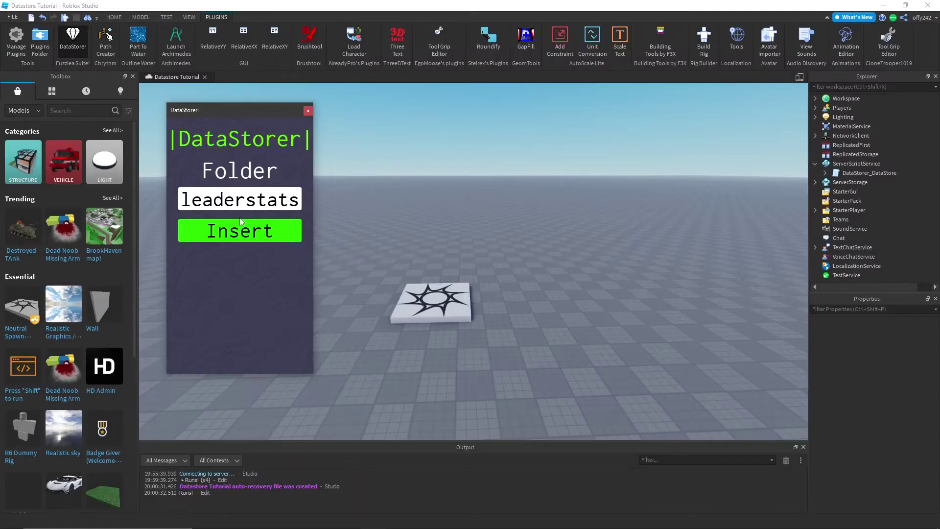
# Step: Add a NumberValue named Points inside the leaderstats folder of DataStorer_DataStore
pyautogui.click(308, 110)
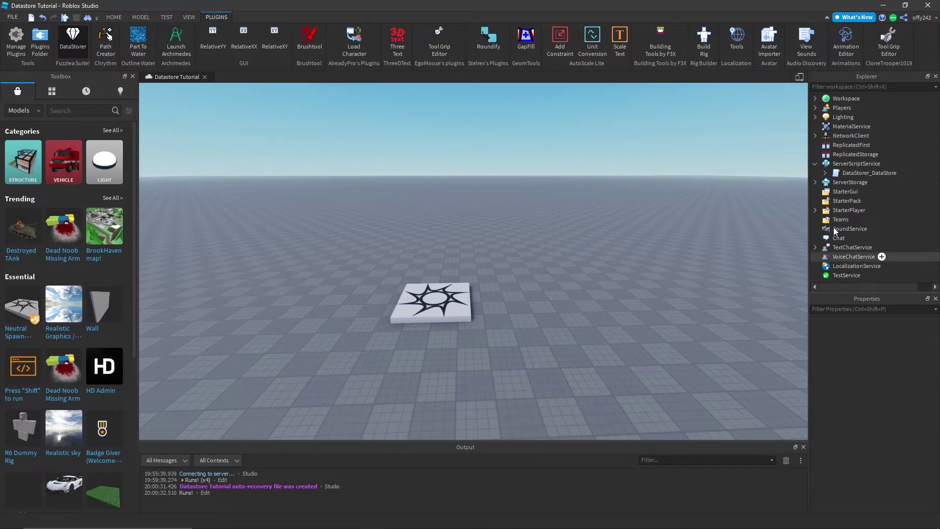
pyautogui.click(826, 174)
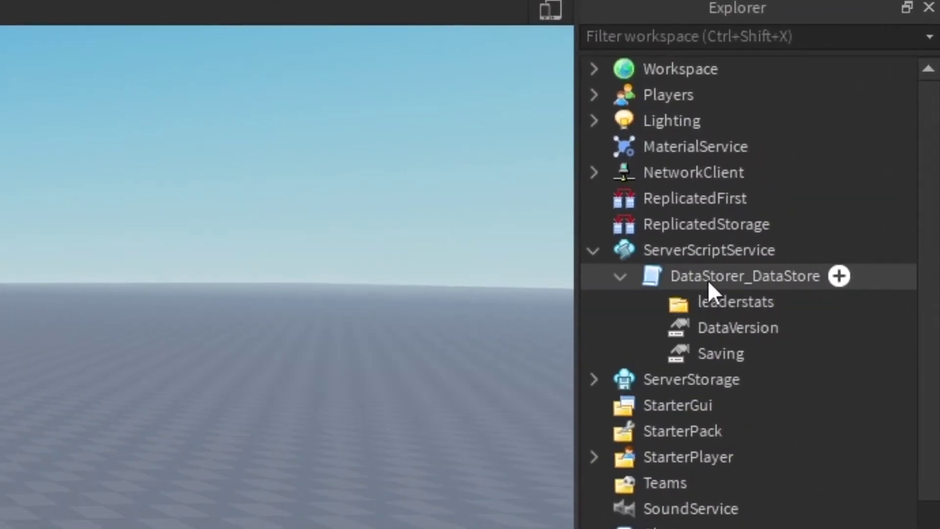
pyautogui.click(745, 251)
pyautogui.click(772, 280)
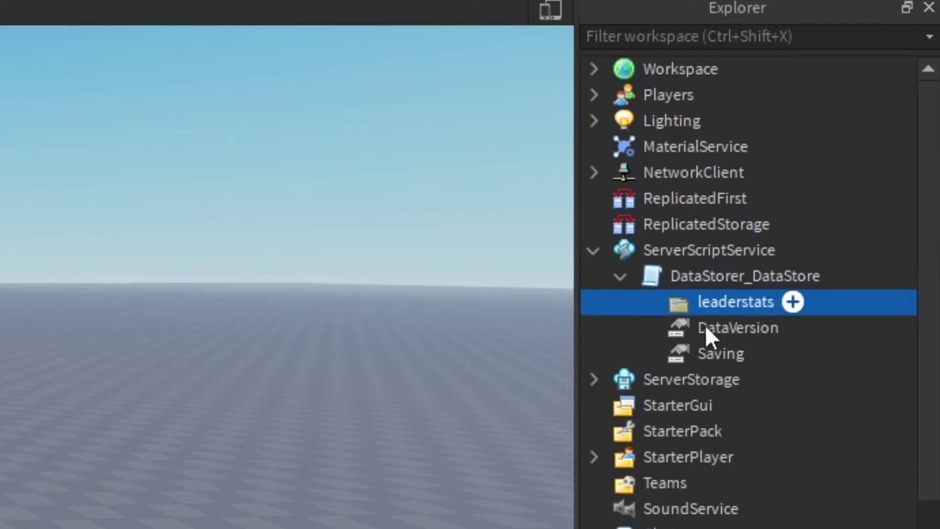
pyautogui.click(793, 302)
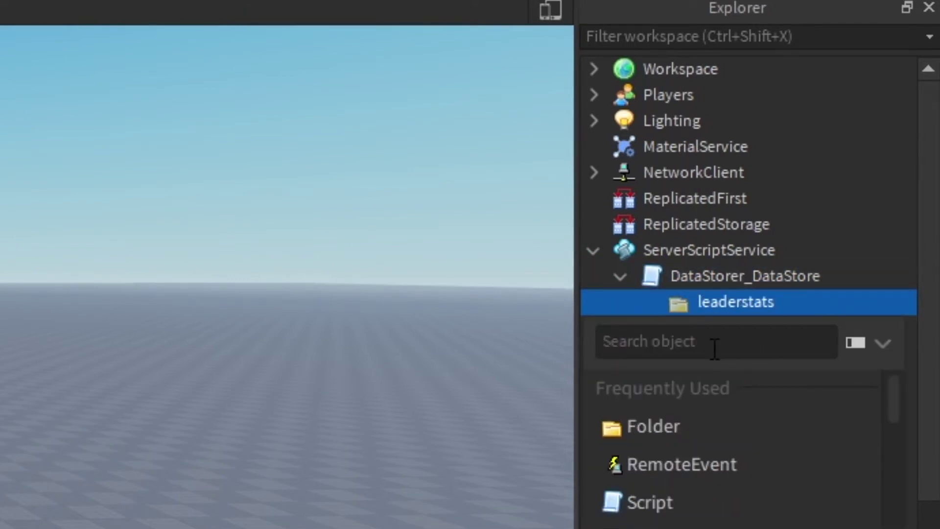
pyautogui.write('Numb')
pyautogui.click(706, 390)
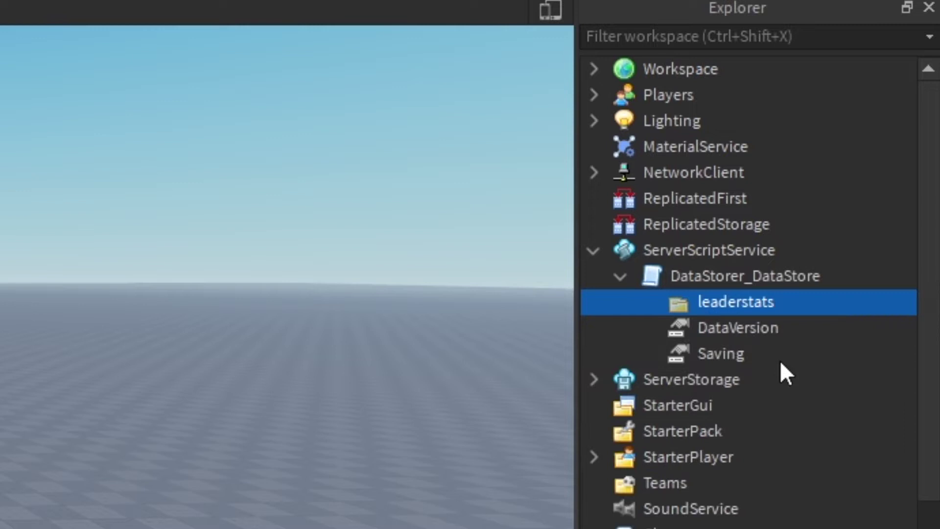
pyautogui.click(744, 326)
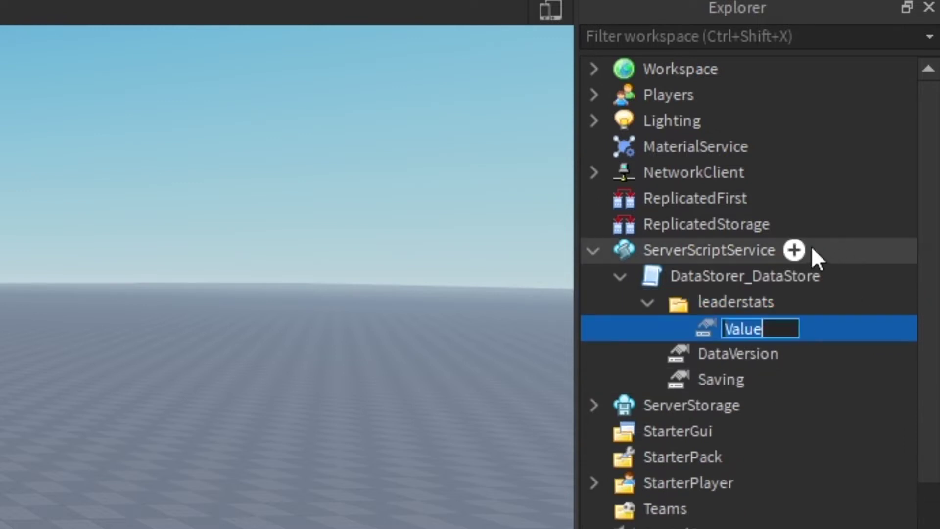
pyautogui.write('Points')
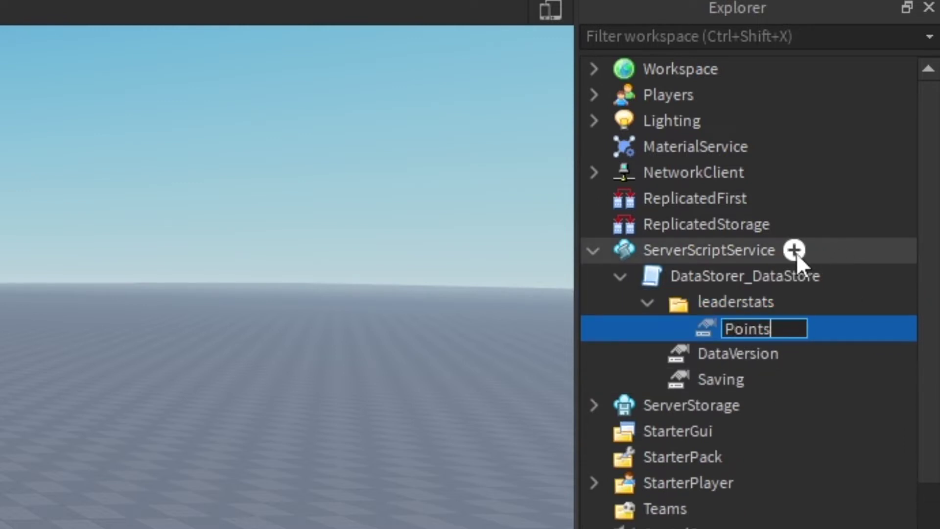
pyautogui.press('Return')
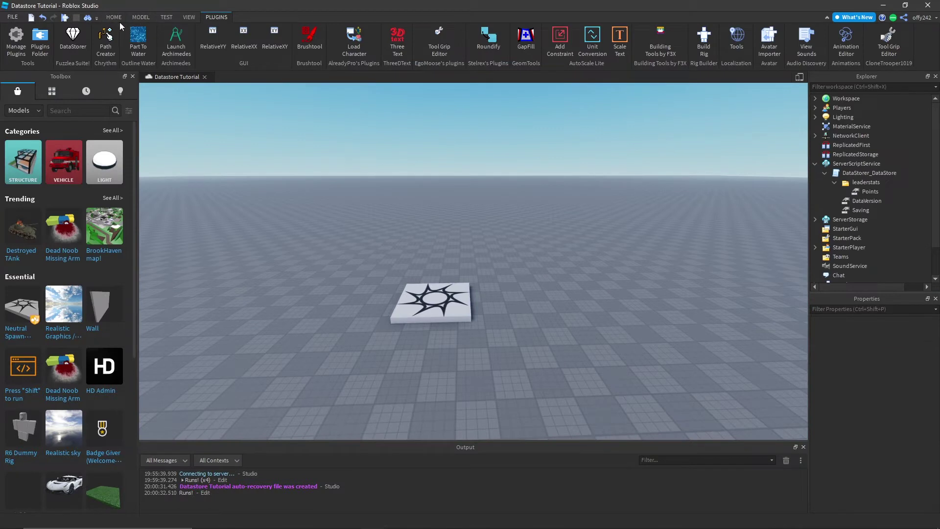
# Step: Confirm HTTP requests and Studio API access are enabled on the Game Settings Security page
pyautogui.click(113, 17)
pyautogui.click(483, 40)
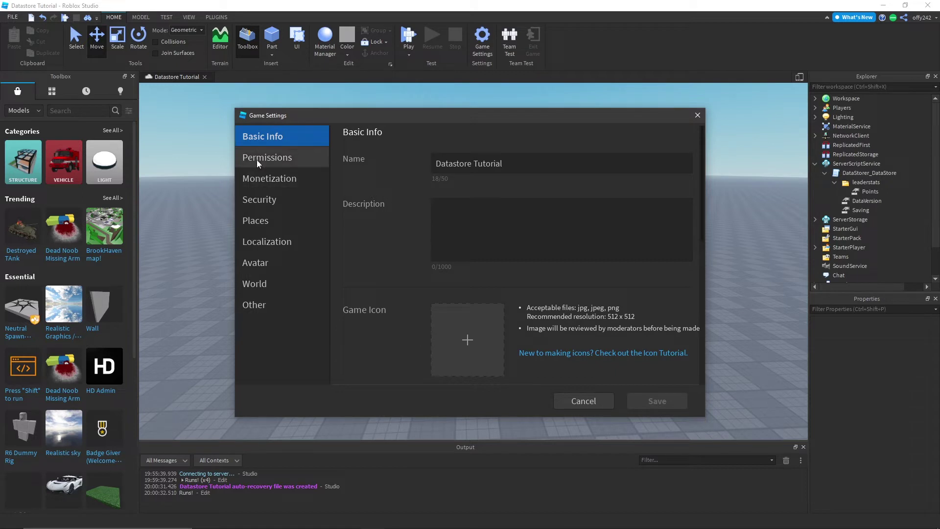
pyautogui.click(254, 198)
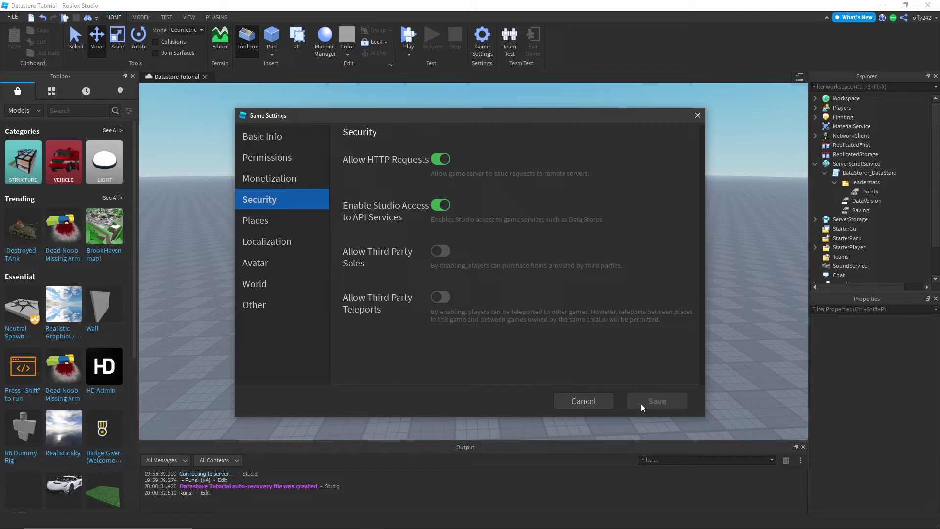
pyautogui.click(698, 115)
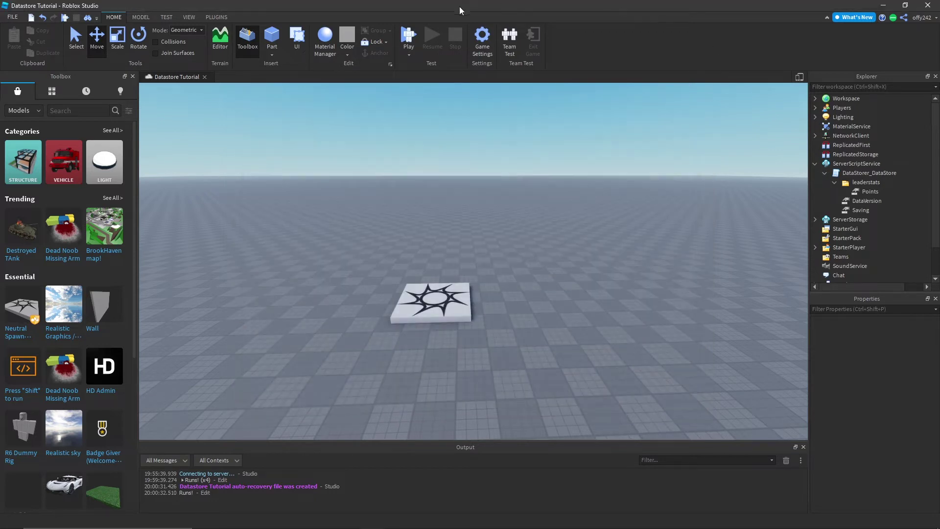
# Step: Start a play test and walk the character over to the white block
pyautogui.click(409, 34)
pyautogui.click(583, 186)
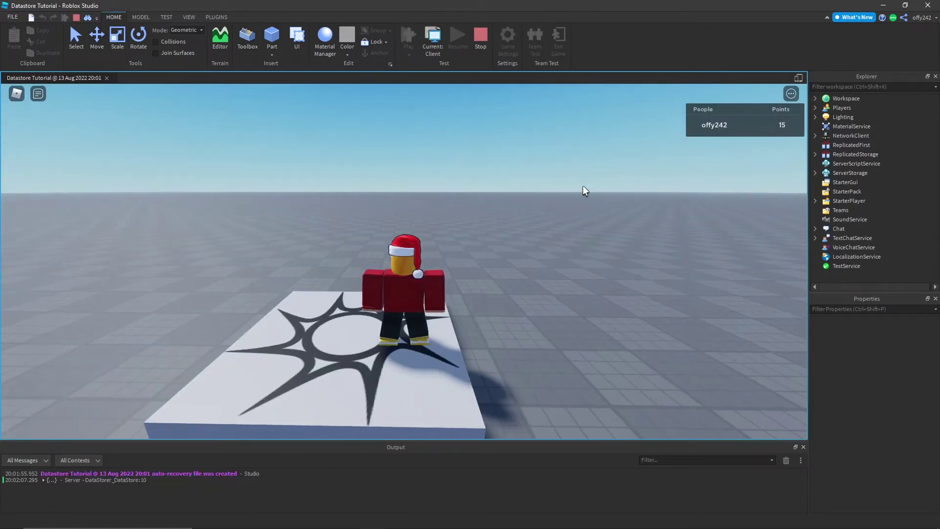
pyautogui.press('a')
pyautogui.press('d')
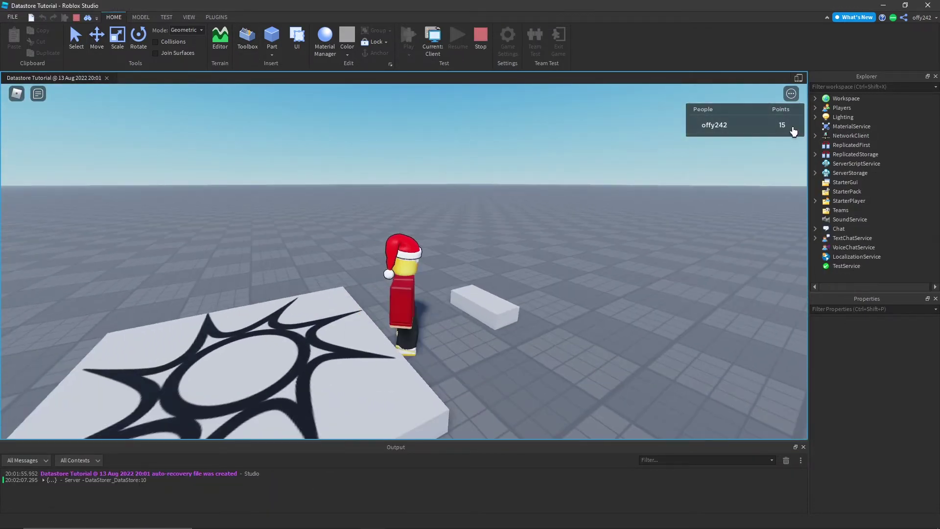
pyautogui.moveTo(644, 233); pyautogui.dragTo(511, 348, button='right')
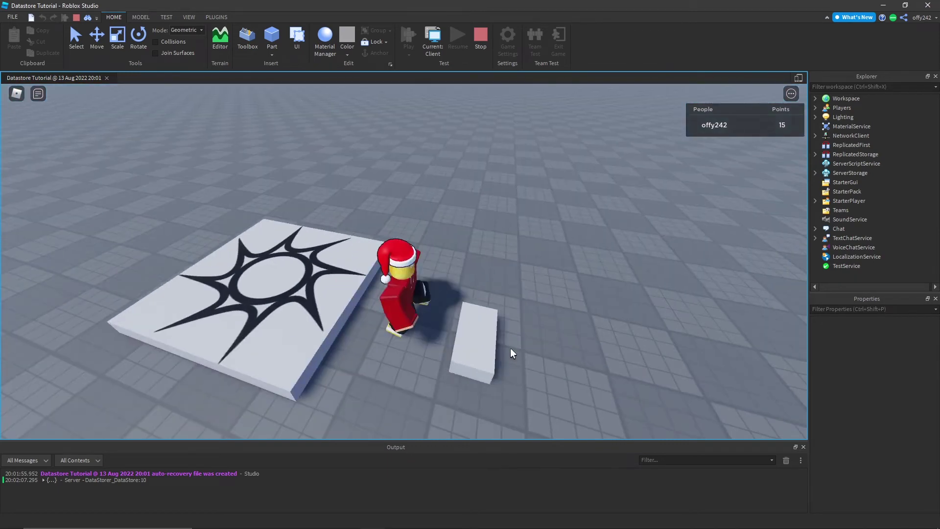
pyautogui.moveTo(530, 279); pyautogui.dragTo(426, 228, button='right')
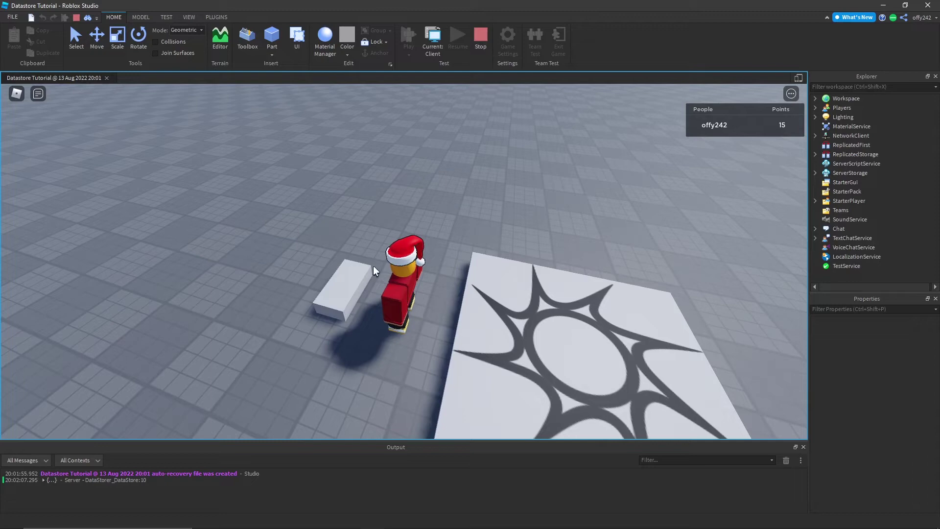
# Step: Click the white block repeatedly to raise Points from 15 to 35
pyautogui.click(348, 297)
pyautogui.moveTo(342, 296); pyautogui.dragTo(416, 285, button='right')
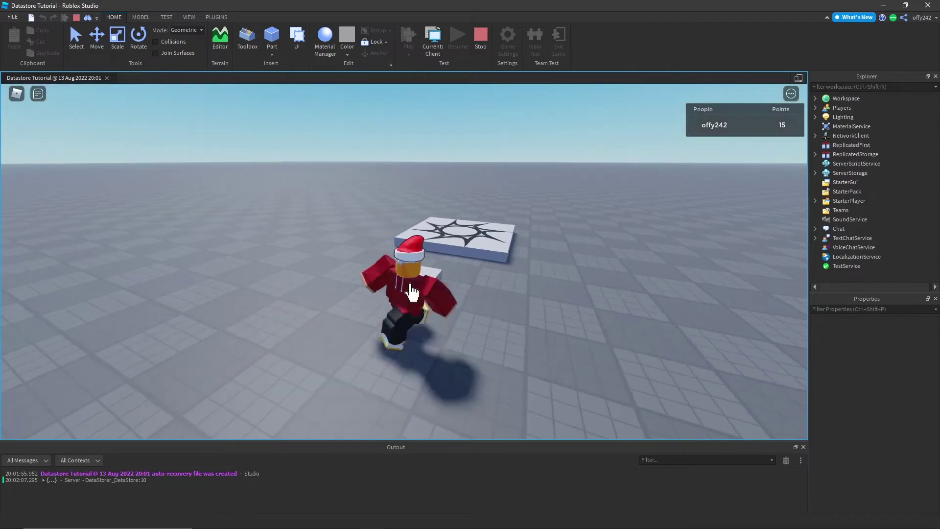
pyautogui.click(415, 286)
pyautogui.click(415, 280)
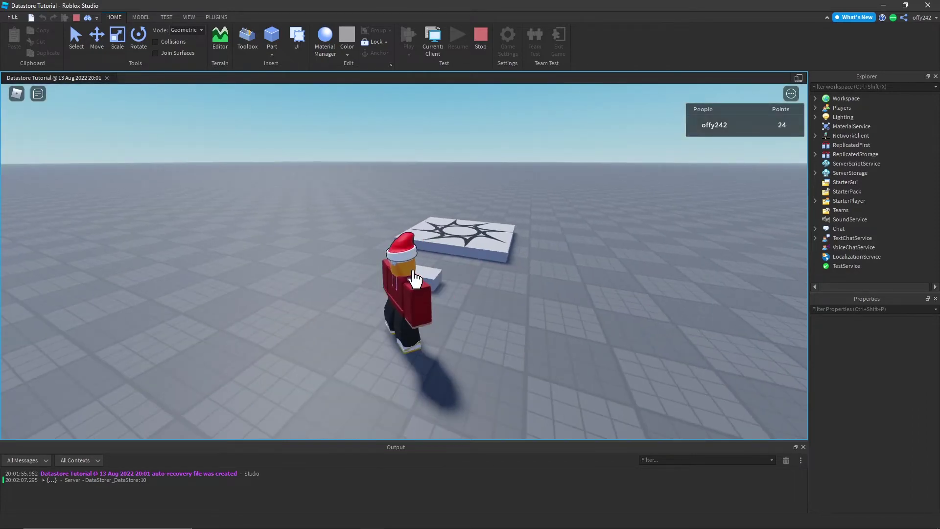
pyautogui.click(413, 278)
pyautogui.click(420, 261)
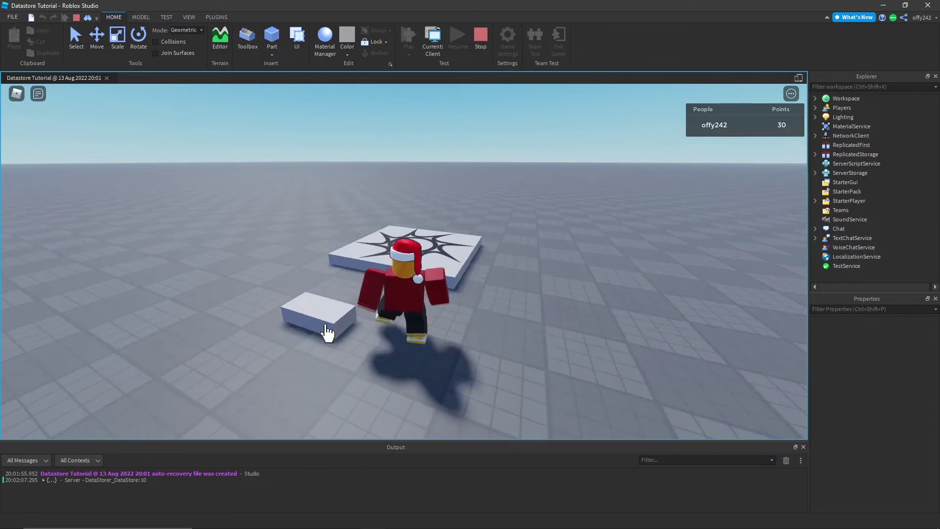
pyautogui.click(325, 330)
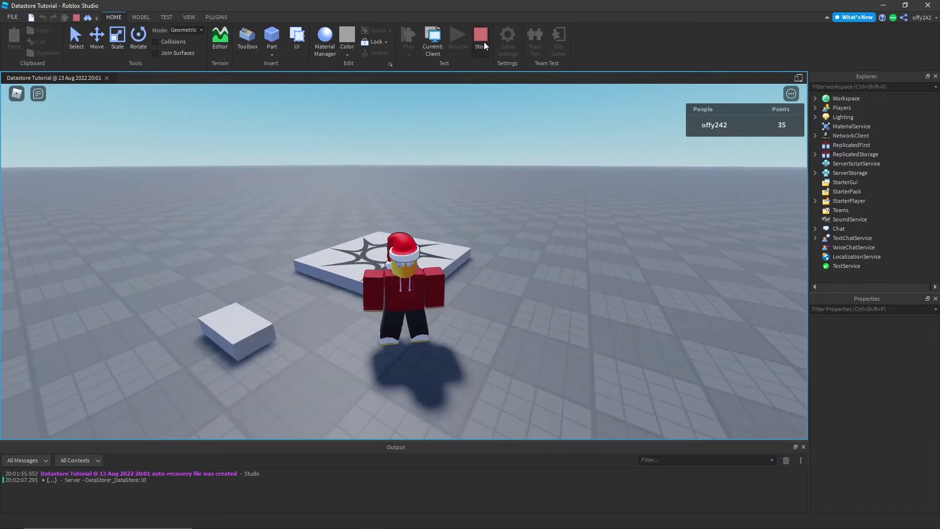
# Step: Stop the test, rejoin in a new play test showing 35 Points, then stop again
pyautogui.click(484, 42)
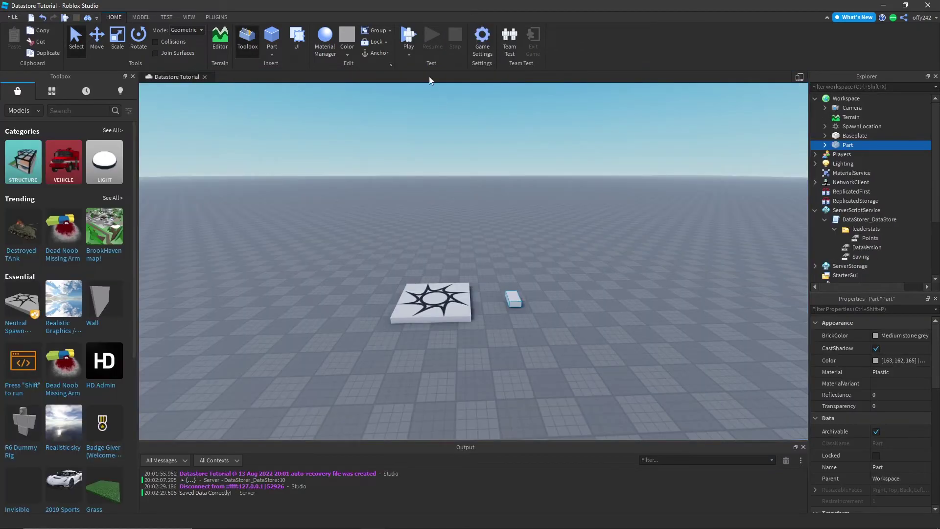
pyautogui.click(408, 39)
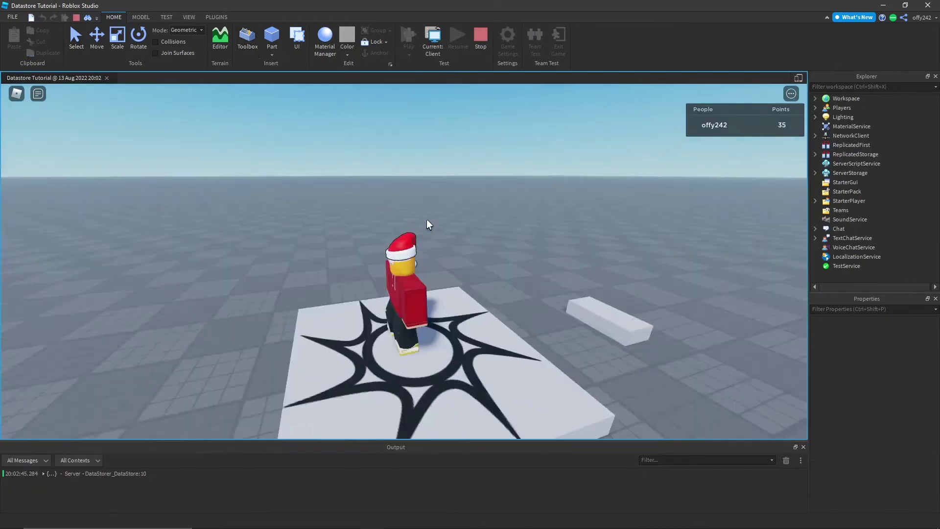
pyautogui.press('s')
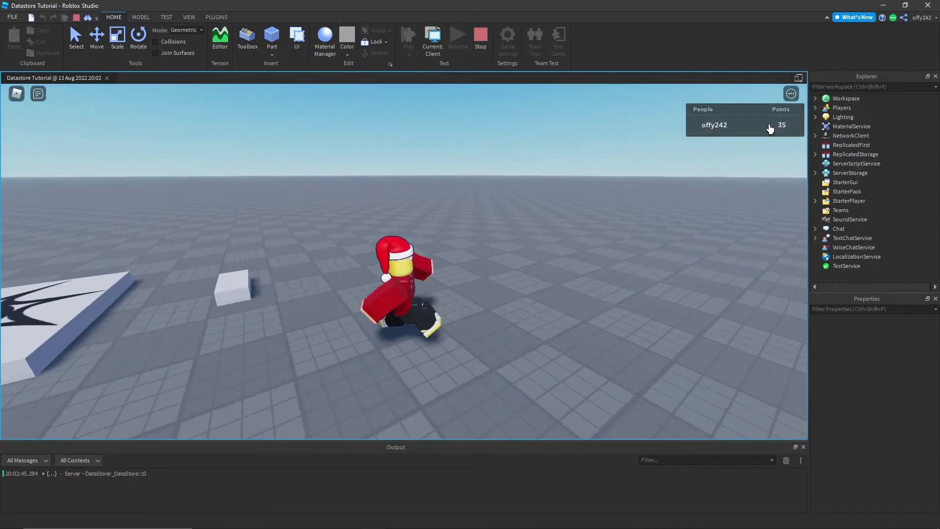
pyautogui.press('w')
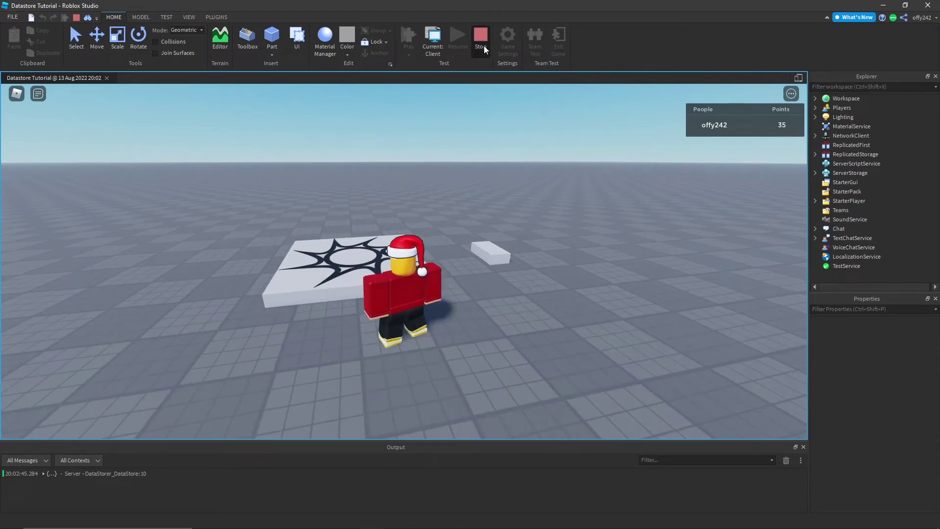
pyautogui.click(488, 53)
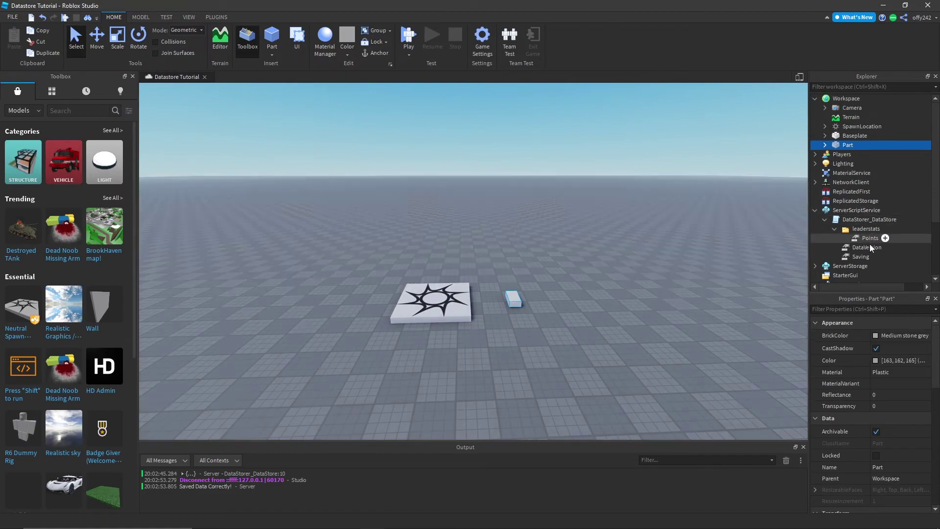
pyautogui.moveTo(868, 219)
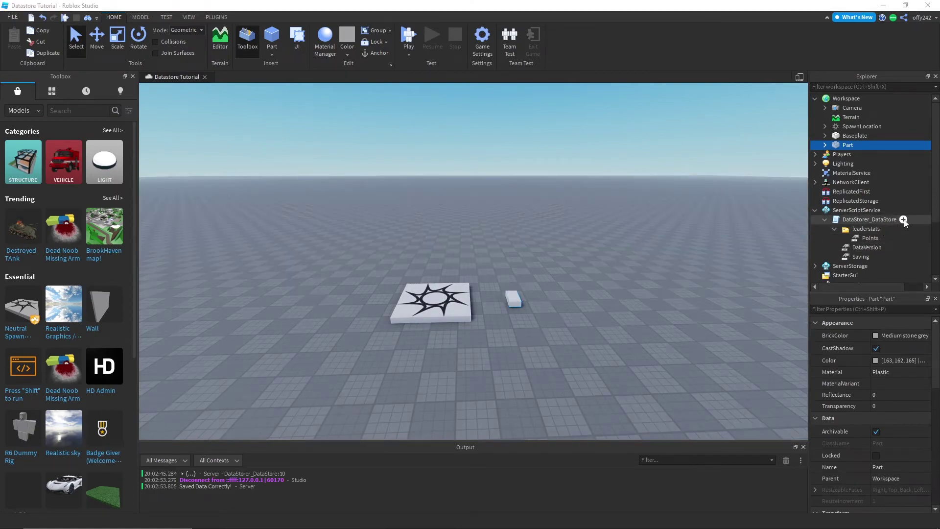
# Step: Insert a Folder named otherstats under DataStorer_DataStore
pyautogui.click(905, 219)
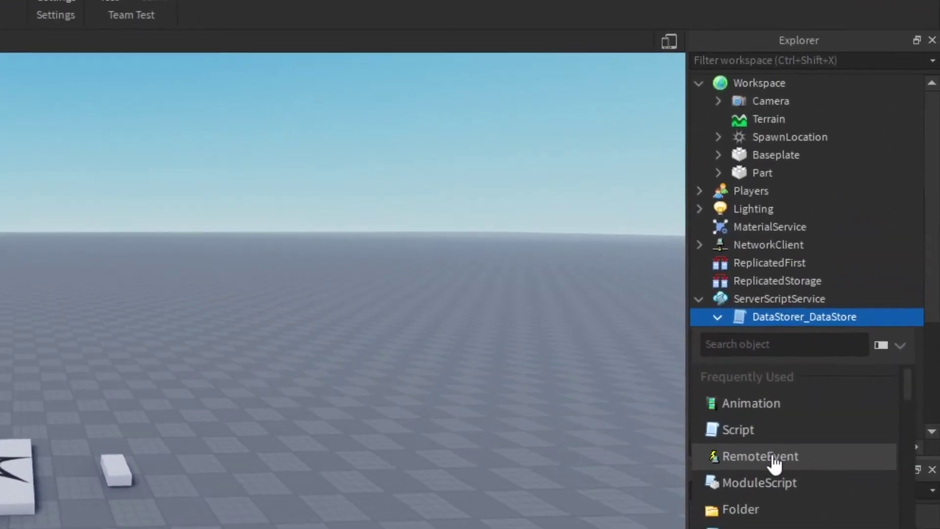
pyautogui.write('f')
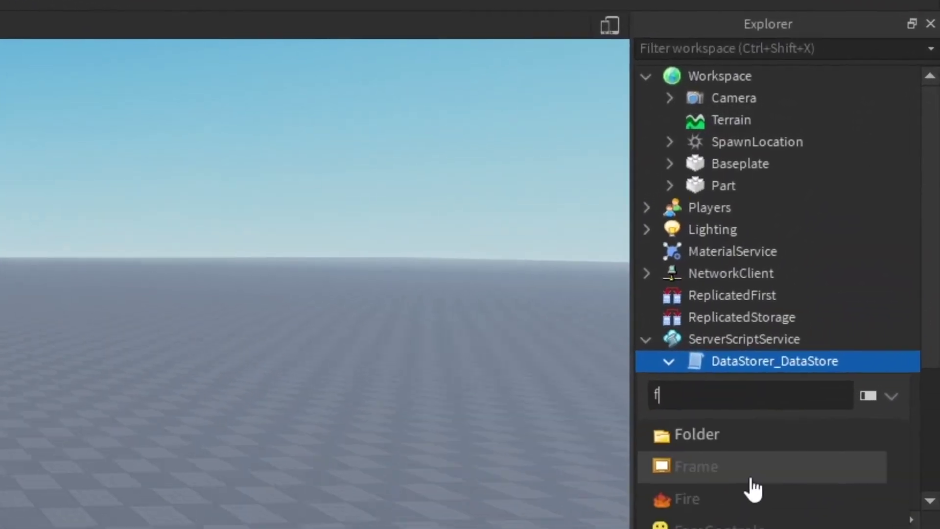
pyautogui.click(739, 380)
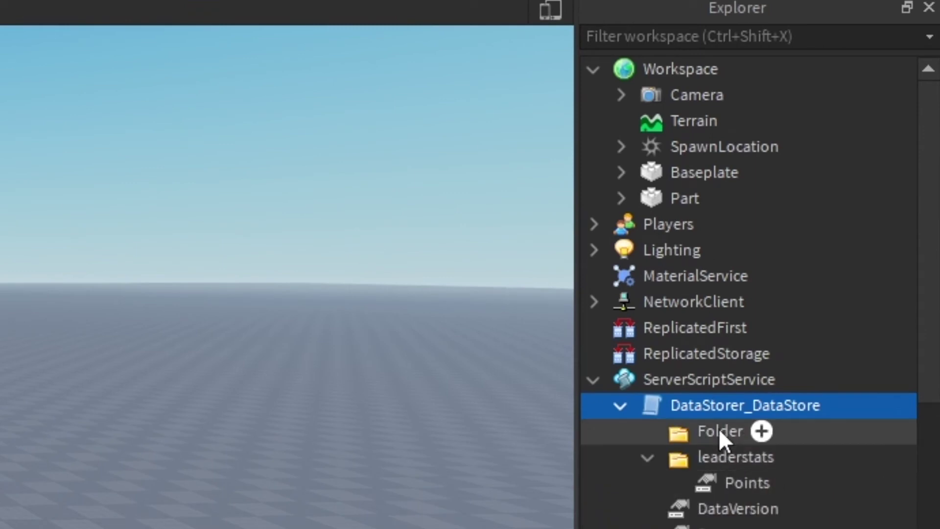
pyautogui.click(720, 431)
pyautogui.click(719, 431)
pyautogui.write('otherst')
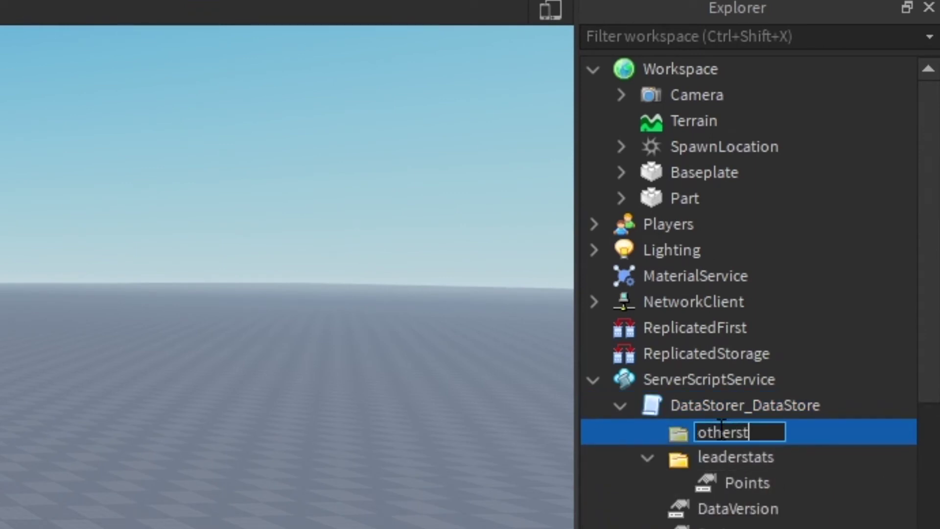
pyautogui.write('ats')
pyautogui.press('Return')
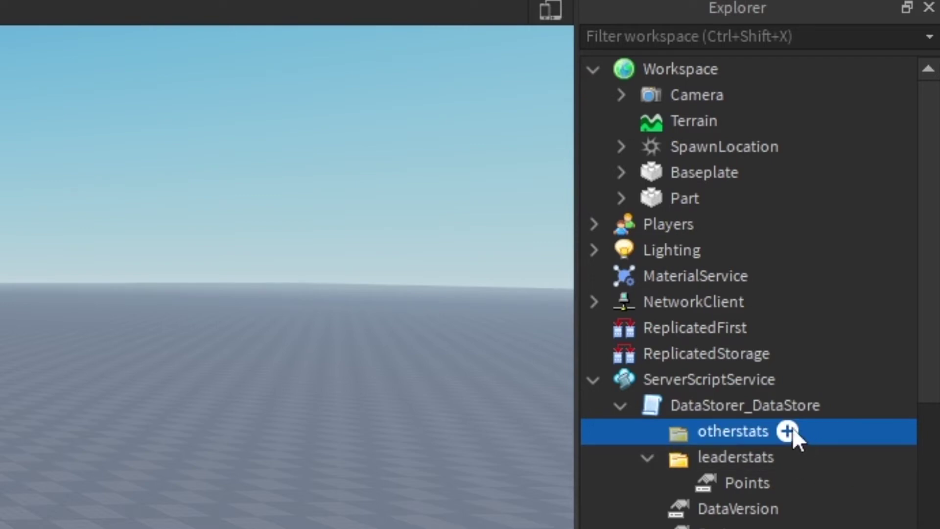
# Step: Add a NumberValue named Xp inside the otherstats folder
pyautogui.click(788, 431)
pyautogui.write('nu')
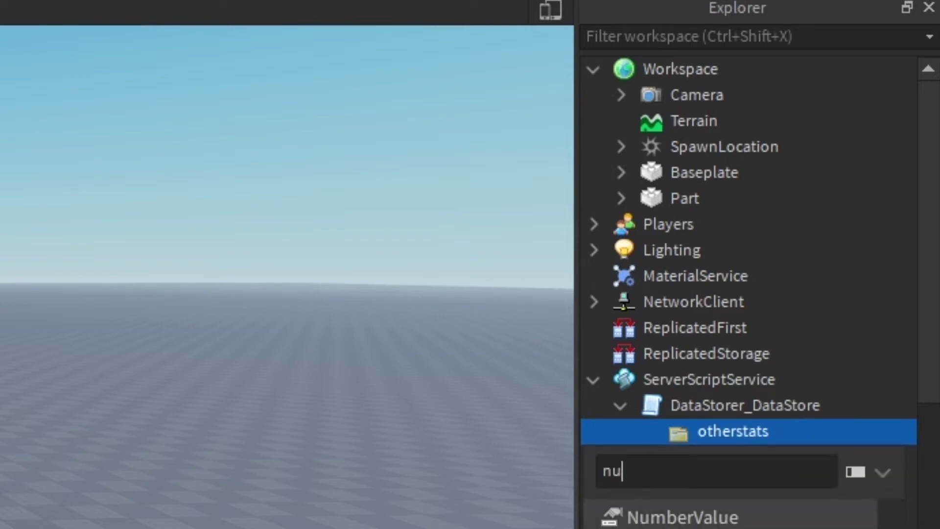
pyautogui.click(738, 519)
pyautogui.click(742, 456)
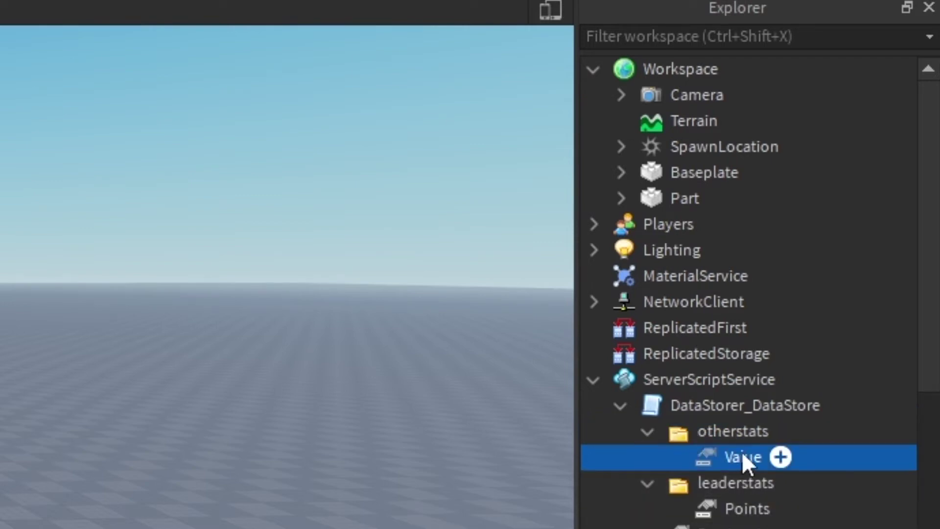
pyautogui.doubleClick(742, 457)
pyautogui.write('X')
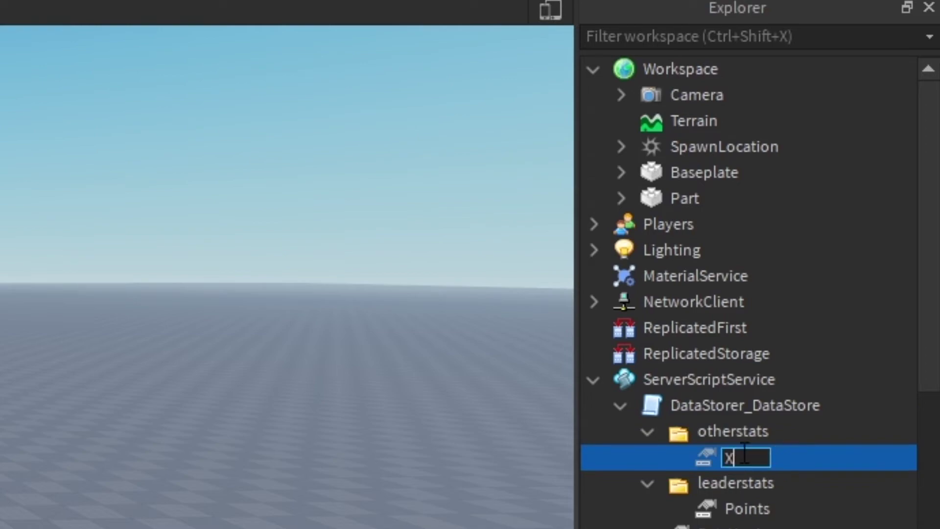
pyautogui.write('p')
pyautogui.press('Return')
# Step: Move the view toward the spawn pad and select the clickable part
pyautogui.press('w')
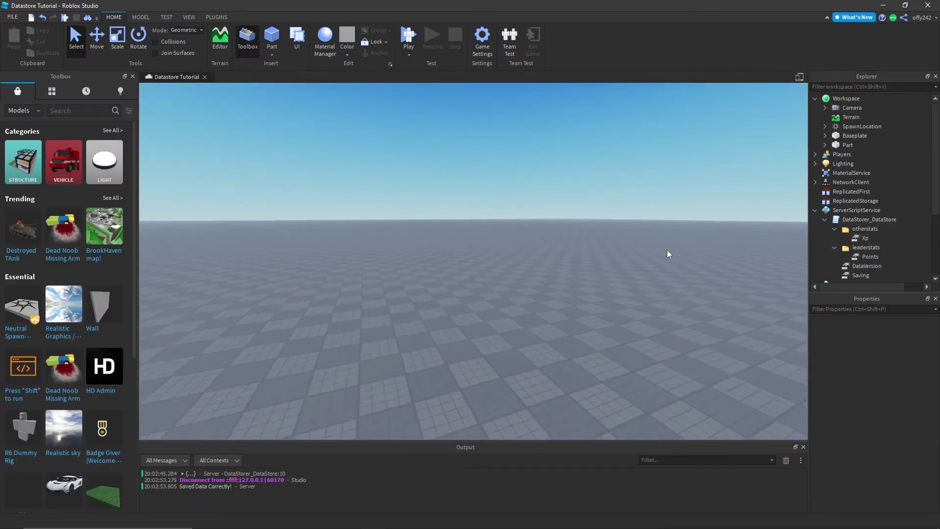
pyautogui.moveTo(668, 251); pyautogui.dragTo(642, 245, button='right')
pyautogui.click(474, 233)
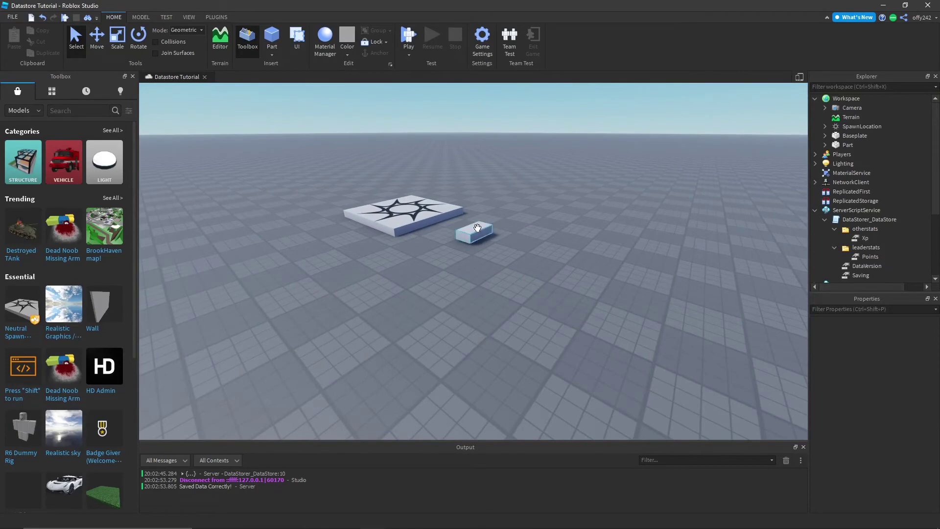
# Step: Open the part's click Script and add an empty line after line 2
pyautogui.click(826, 145)
pyautogui.doubleClick(857, 164)
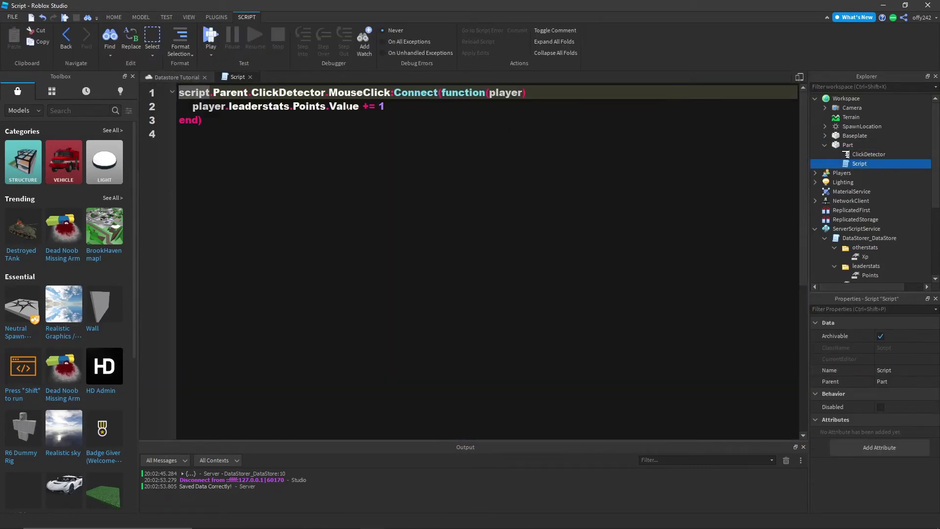
pyautogui.click(416, 108)
pyautogui.press('Return')
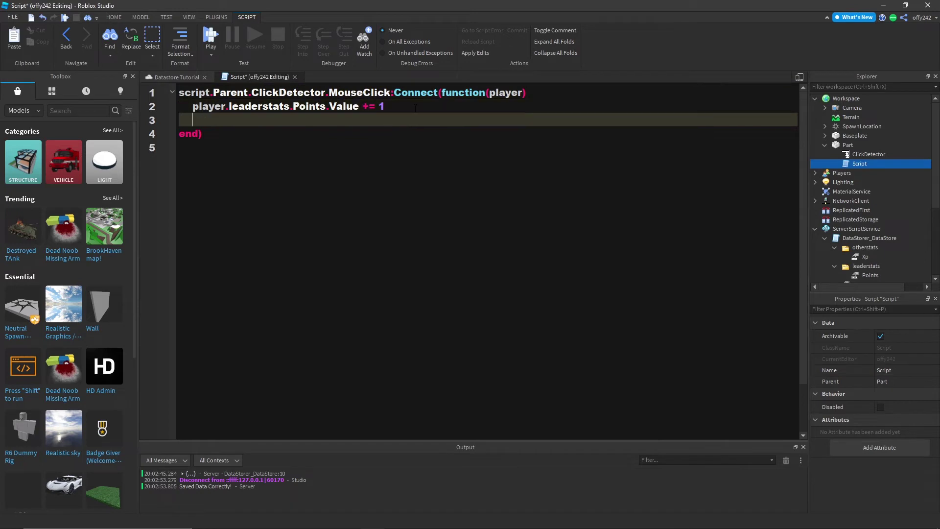
# Step: Write line 3 as player.otherstats.Xp.Value += 1
pyautogui.moveTo(193, 106)
pyautogui.mouseDown()
pyautogui.moveTo(383, 106)
pyautogui.moveTo(293, 107)
pyautogui.mouseUp()
pyautogui.hotkey('ctrl', 'c')
pyautogui.click(265, 119)
pyautogui.hotkey('ctrl', 'v')
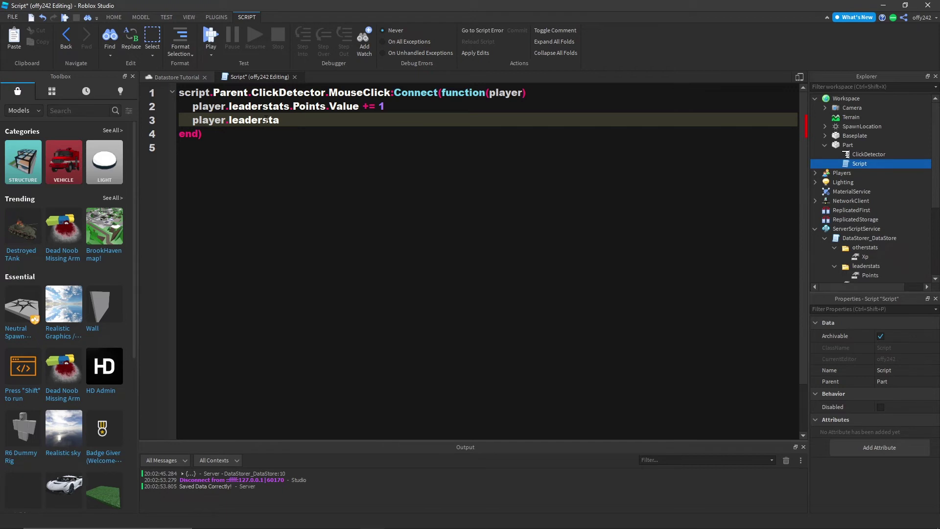
pyautogui.press('BackSpace')
pyautogui.press('BackSpace')
pyautogui.press('BackSpace')
pyautogui.press('BackSpace')
pyautogui.press('BackSpace')
pyautogui.press('BackSpace')
pyautogui.press('BackSpace')
pyautogui.press('BackSpace')
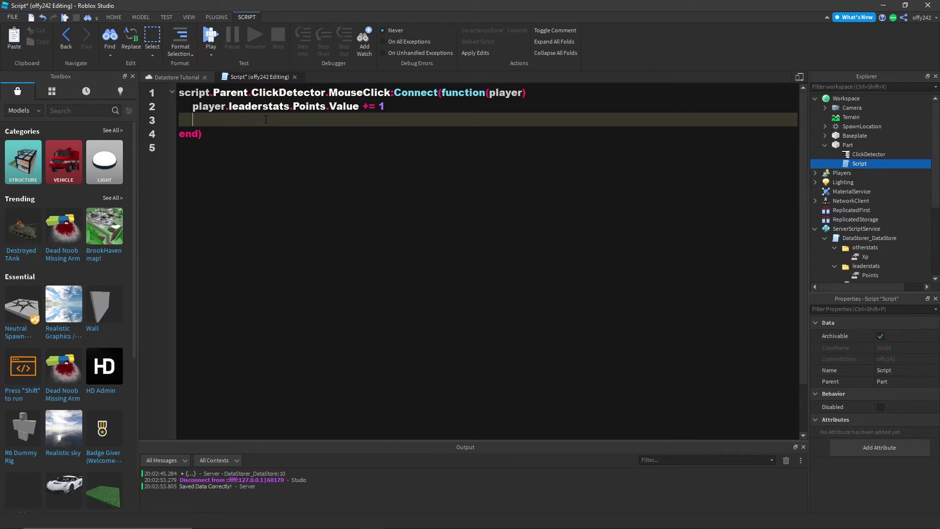
pyautogui.write('pl')
pyautogui.press('Tab')
pyautogui.write('.')
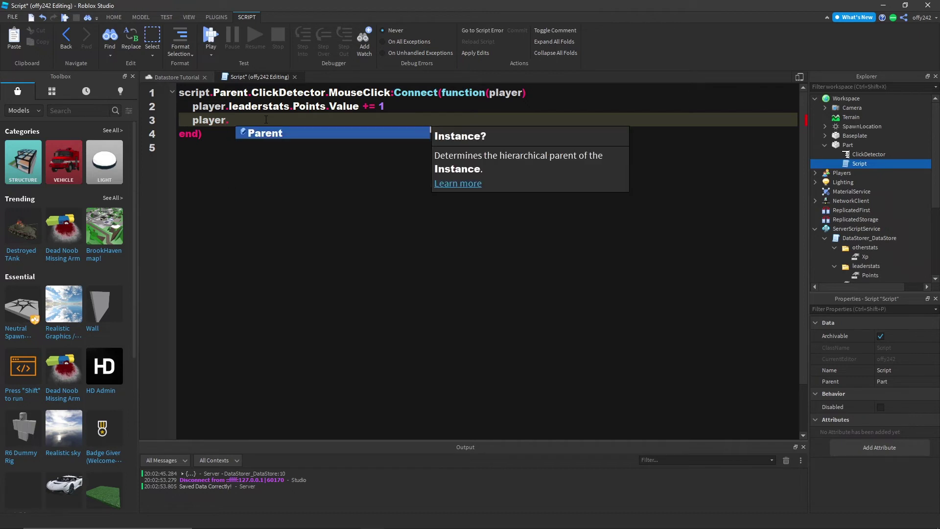
pyautogui.write('other')
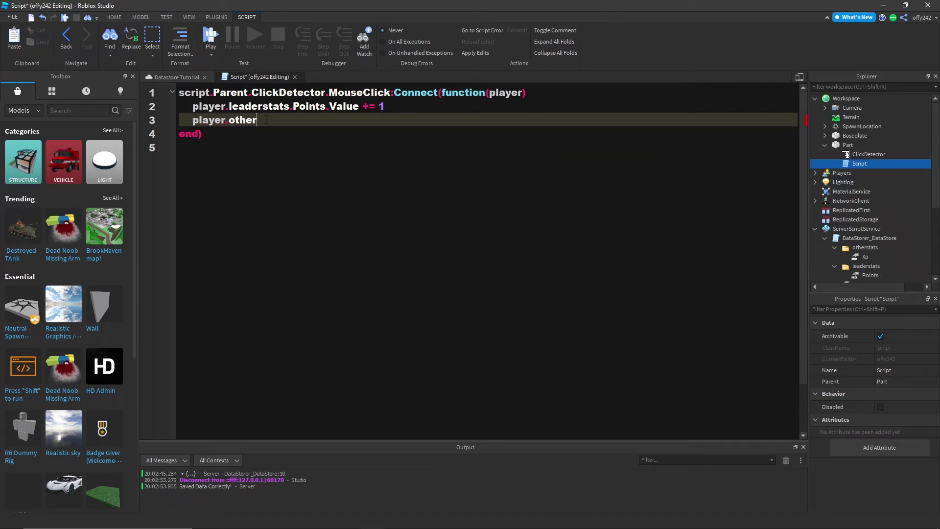
pyautogui.press('BackSpace')
pyautogui.press('BackSpace')
pyautogui.write('Xp.Value += 1')
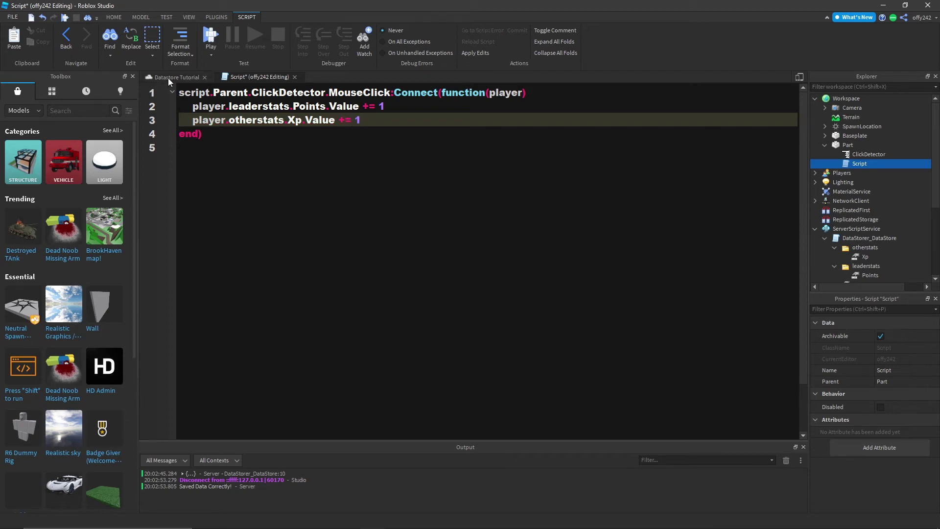
# Step: Start a play test from the place view and reveal the player's otherstats Xp value
pyautogui.click(171, 77)
pyautogui.click(408, 34)
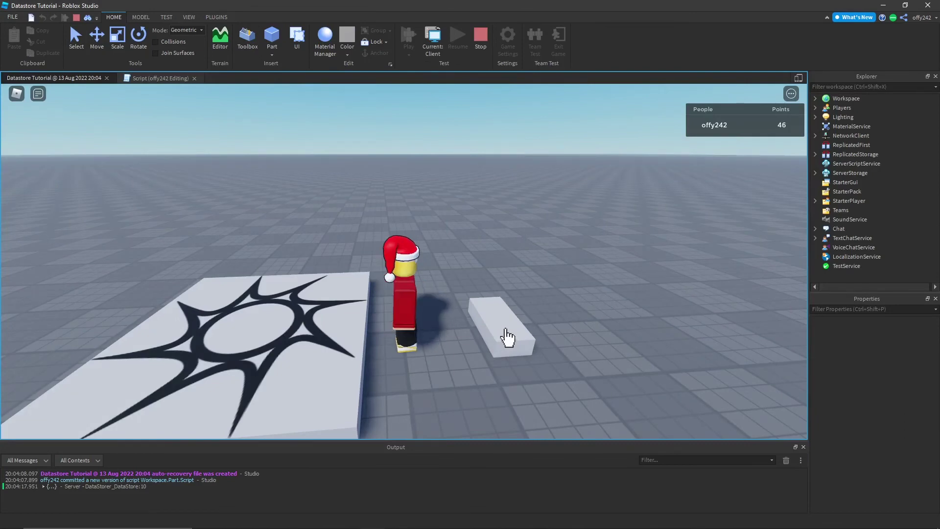
pyautogui.click(815, 107)
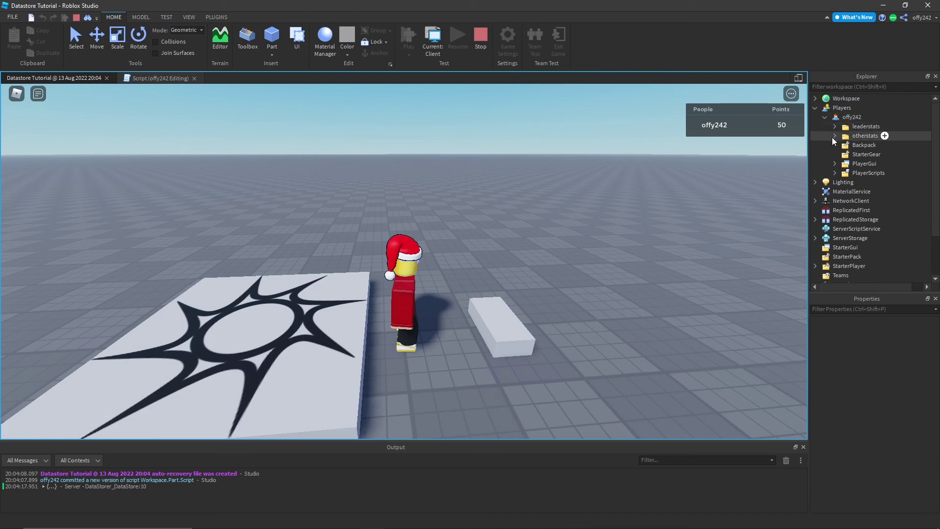
pyautogui.click(834, 136)
pyautogui.click(856, 145)
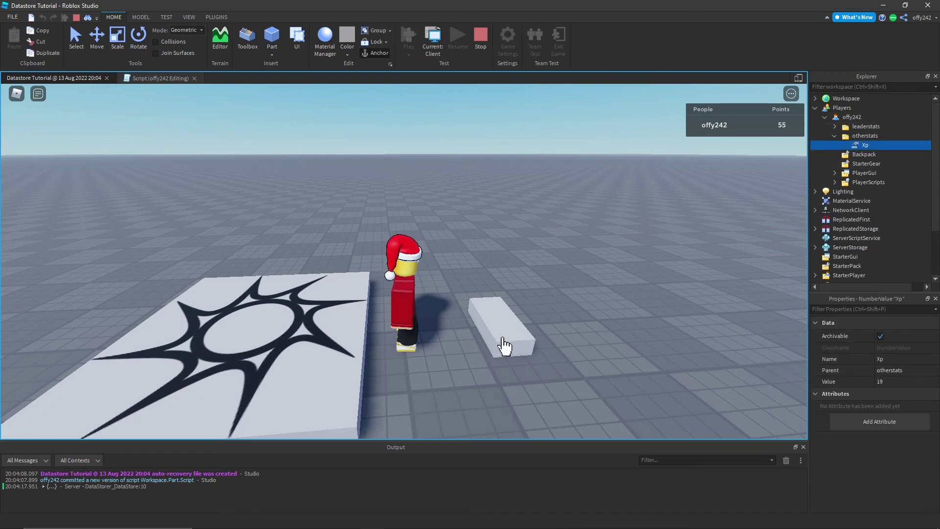
pyautogui.press('s')
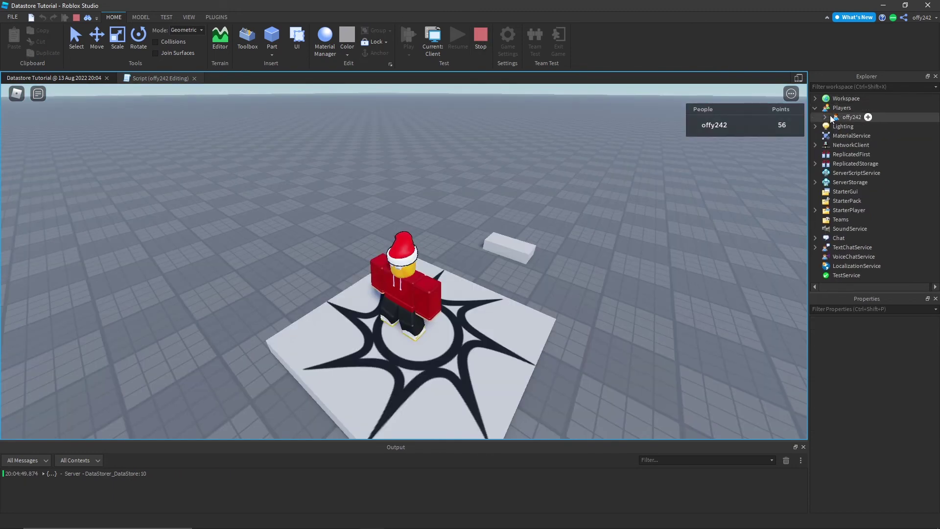
# Step: Verify the rejoined player's Xp reads 21 in Properties, then walk the avatar around
pyautogui.click(827, 117)
pyautogui.click(835, 135)
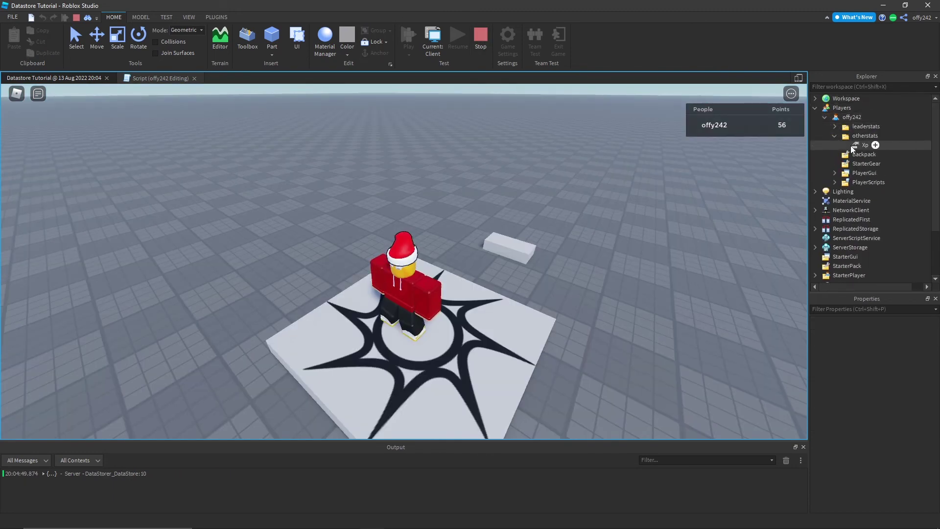
pyautogui.click(863, 146)
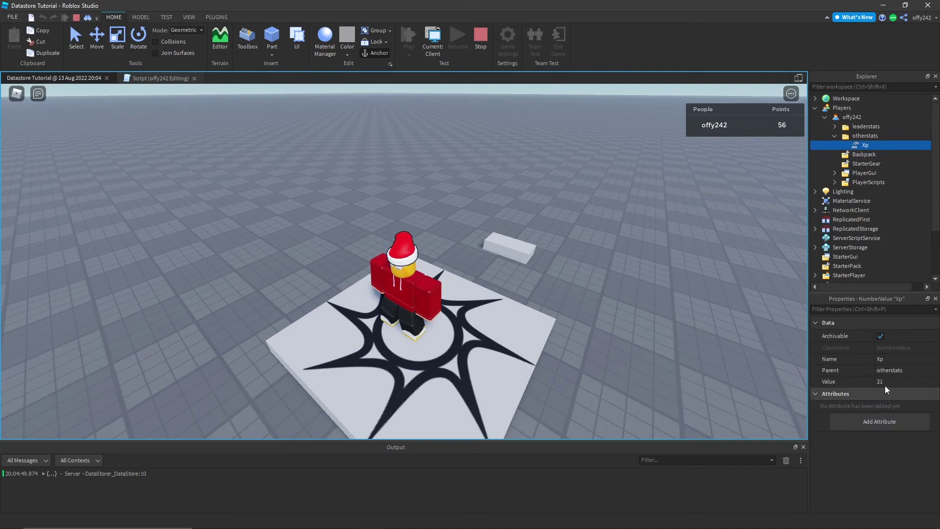
pyautogui.moveTo(634, 270); pyautogui.dragTo(630, 270, button='right')
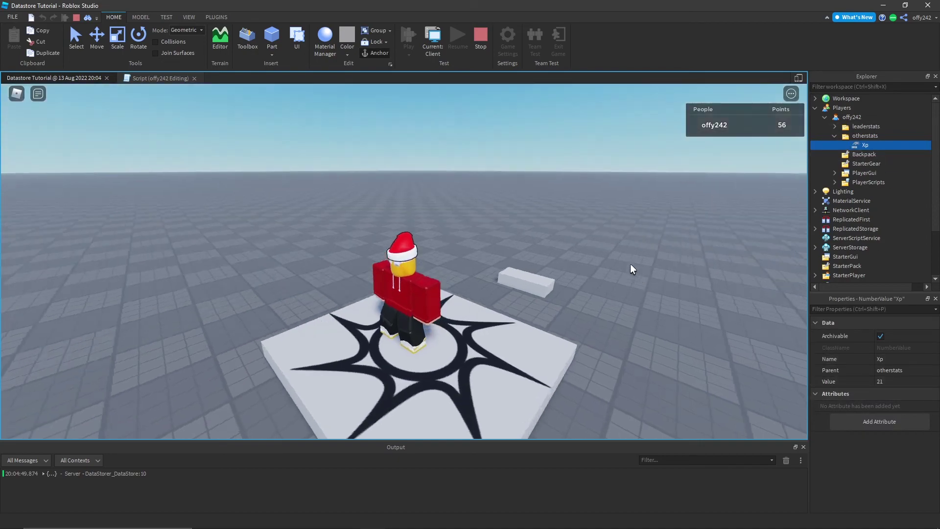
pyautogui.press('s')
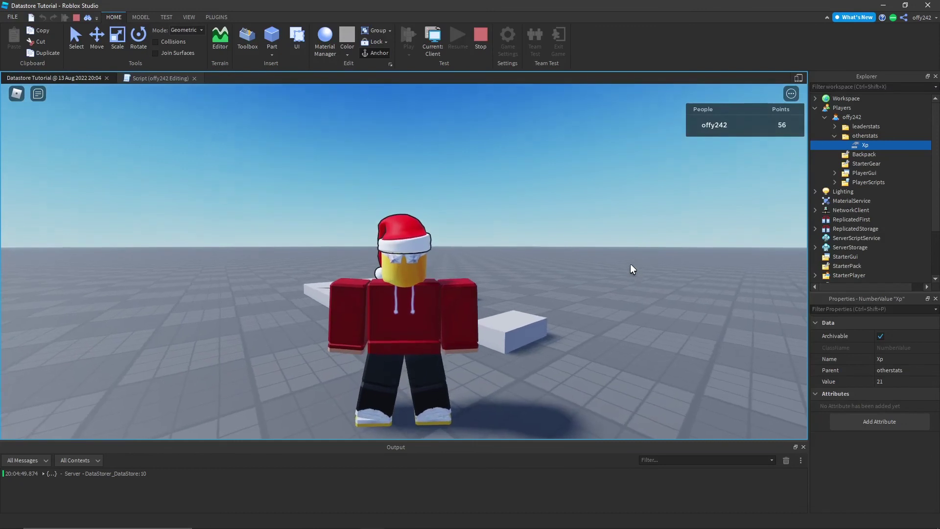
pyautogui.press('s')
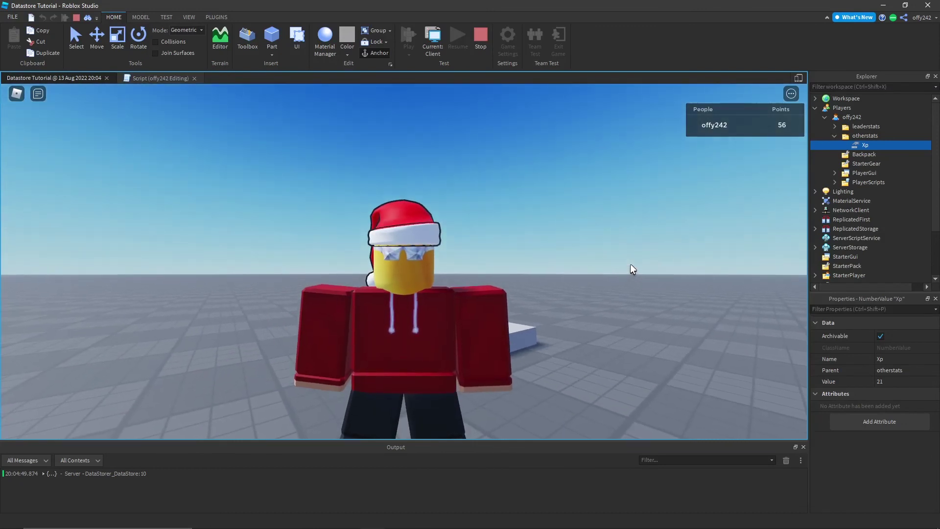
pyautogui.press('s')
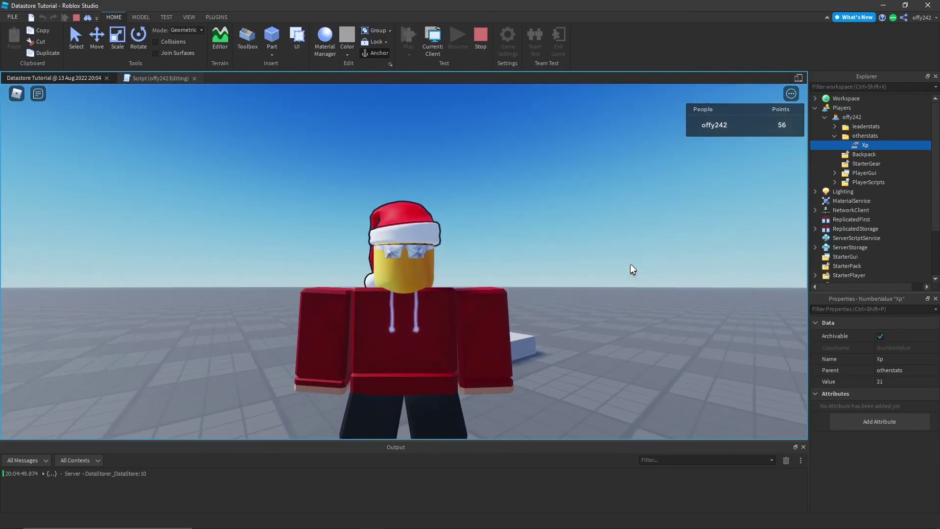